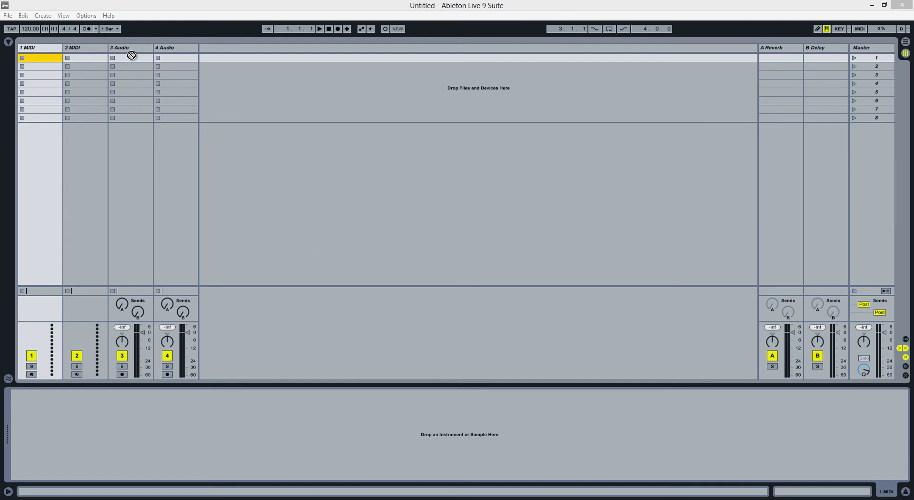
- Load the Drum Loop sample into the first clip slot of the 3 Audio track
click(9, 42)
drag(146, 263, 460, 59)
click(10, 41)
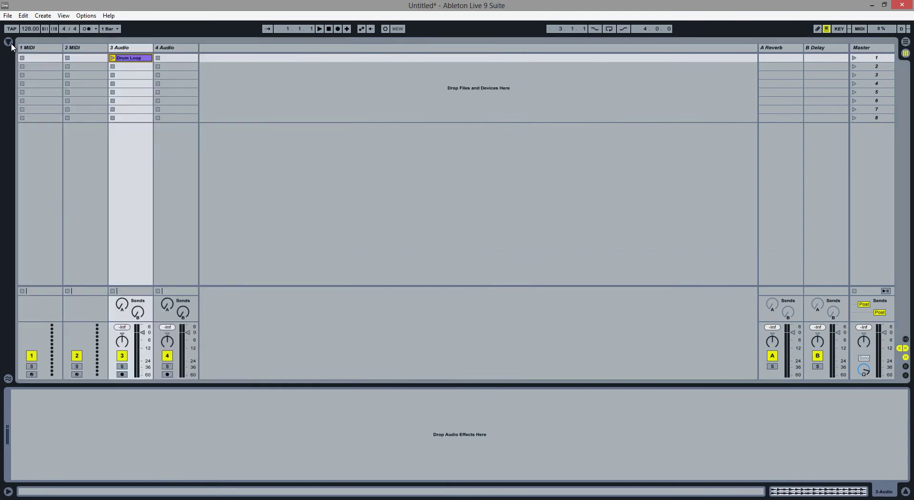
click(27, 30)
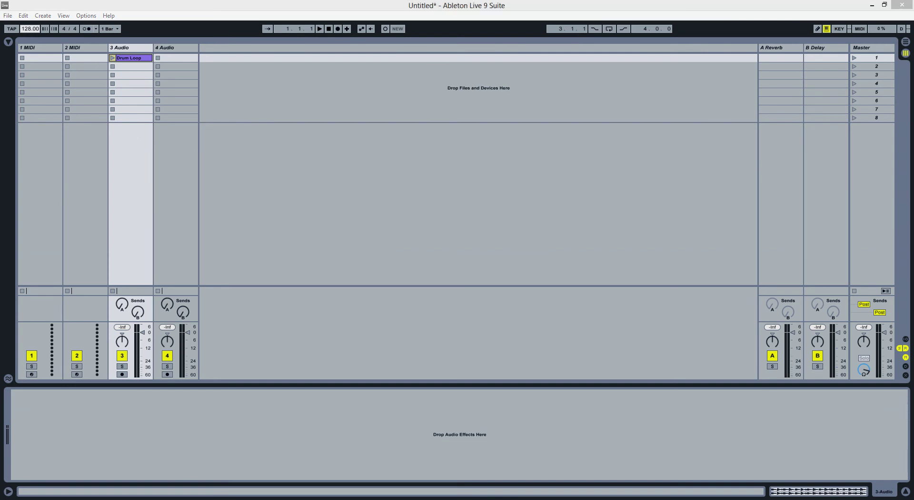
- Delete the two empty MIDI tracks
click(36, 47)
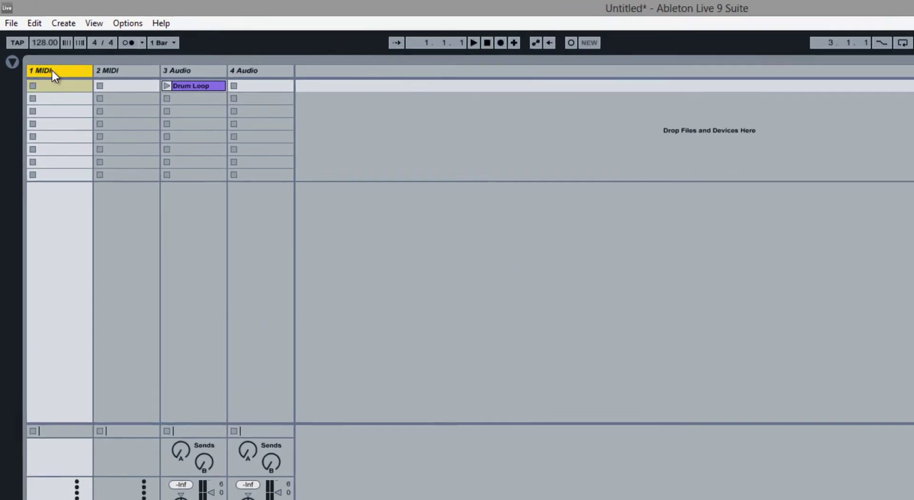
key(Delete)
key(Delete)
- Rename the audio track holding the drum loop as Drums
right_click(54, 71)
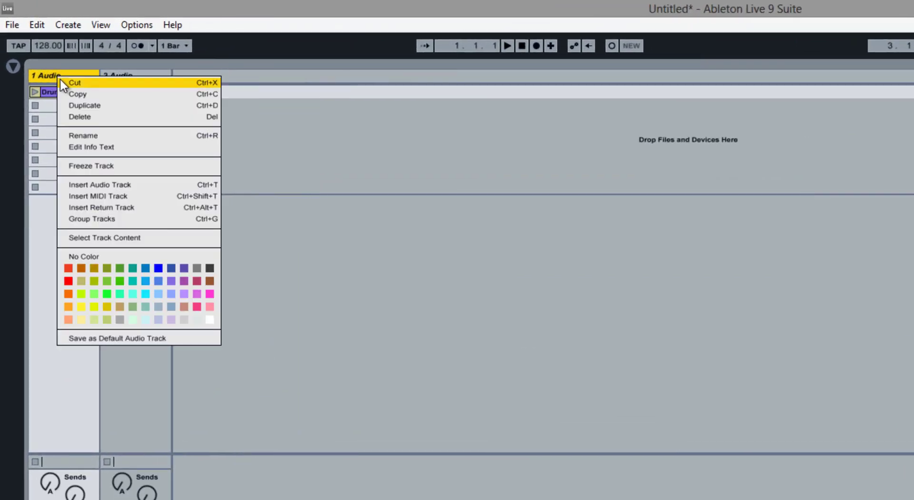
key(Escape)
right_click(58, 76)
click(95, 142)
text(Drums)
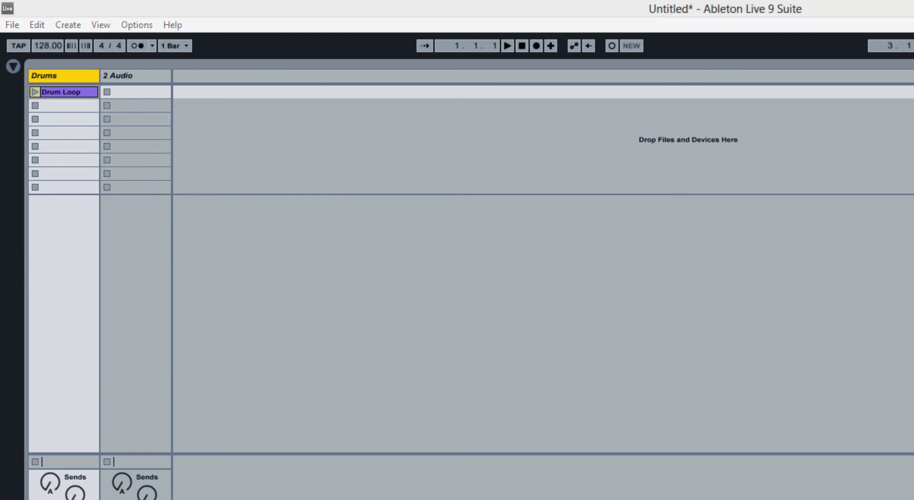
- Rename the empty second audio track as PComp Dry
click(136, 75)
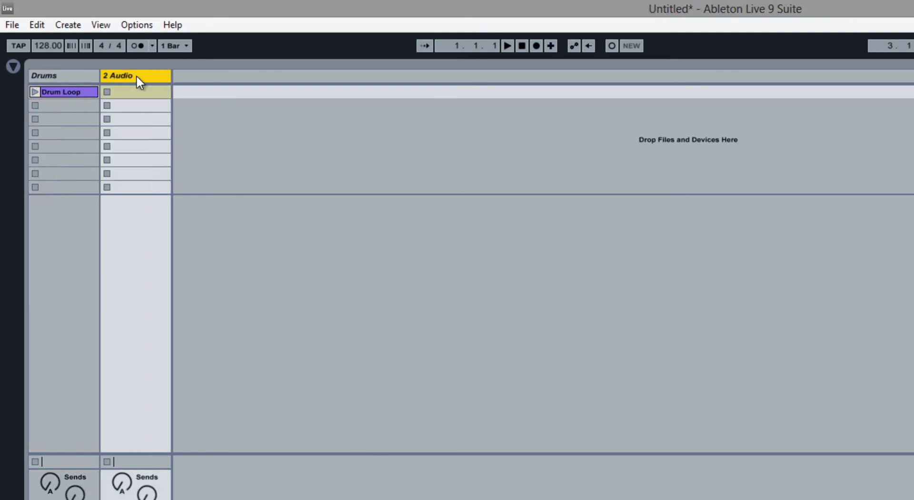
right_click(136, 75)
click(246, 136)
text(PComp Dry)
- Duplicate the PComp Dry track and rename the copy as PComp Wet
key(ctrl+d)
right_click(212, 76)
click(261, 134)
click(237, 75)
key(BackSpace)
key(BackSpace)
key(BackSpace)
text(@)
key(BackSpace)
text(Wet)
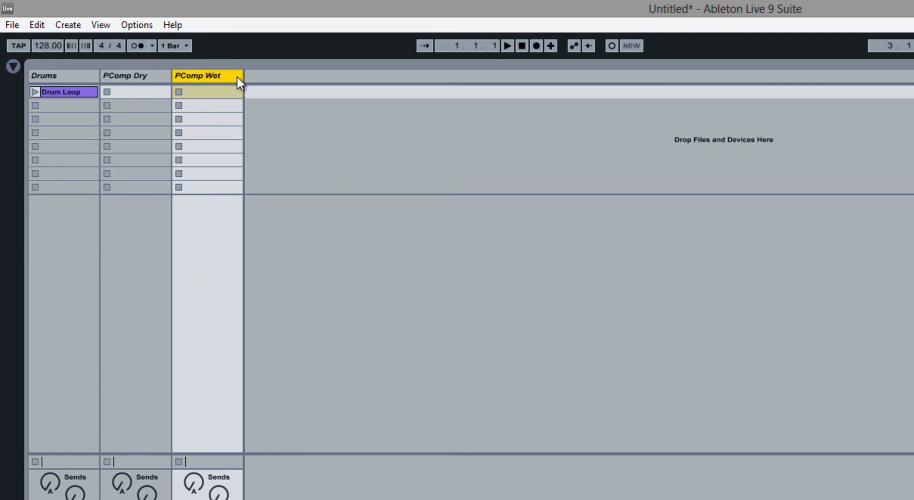
- Launch the Drum Loop clip on the Drums track for a short listen and stop playback
click(131, 75)
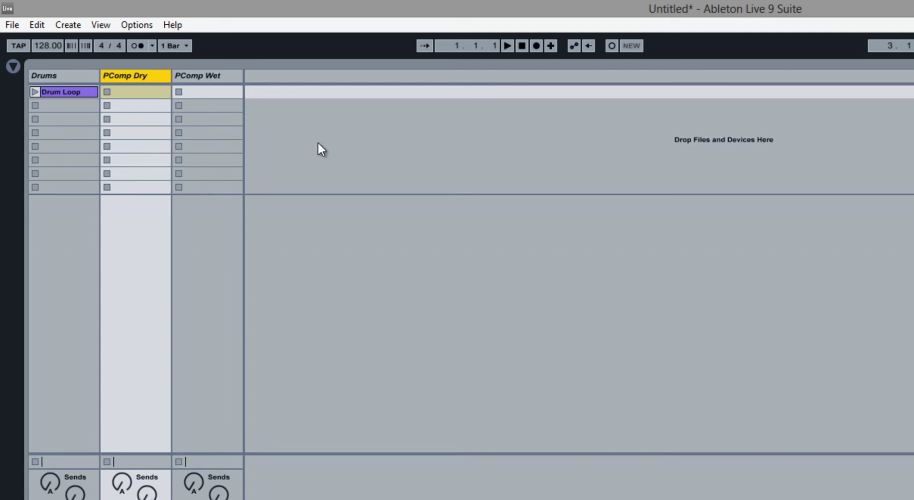
click(80, 79)
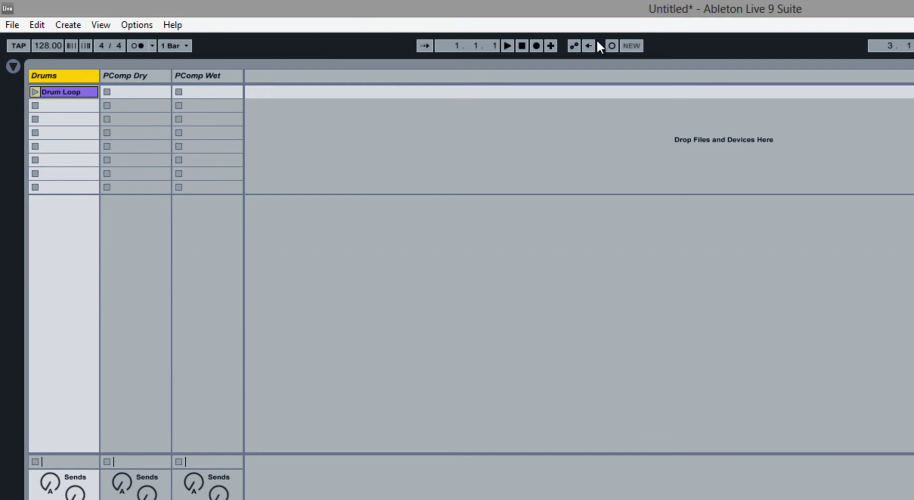
click(33, 92)
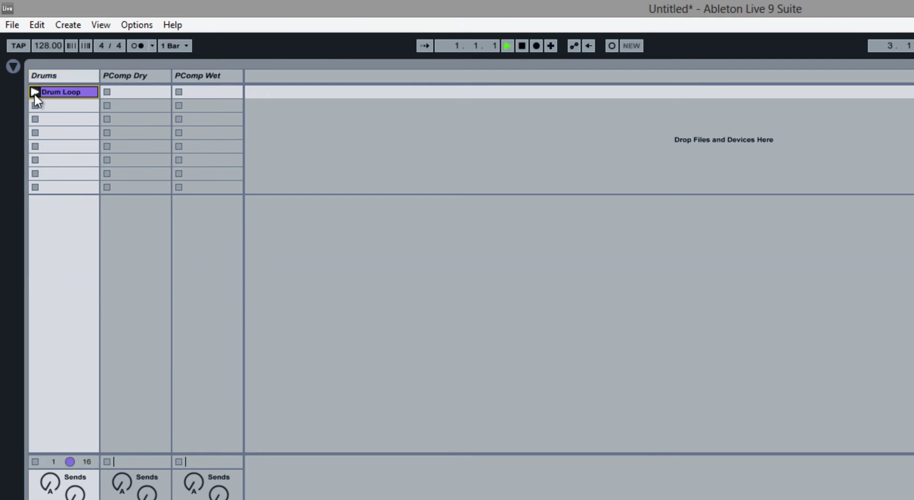
click(522, 45)
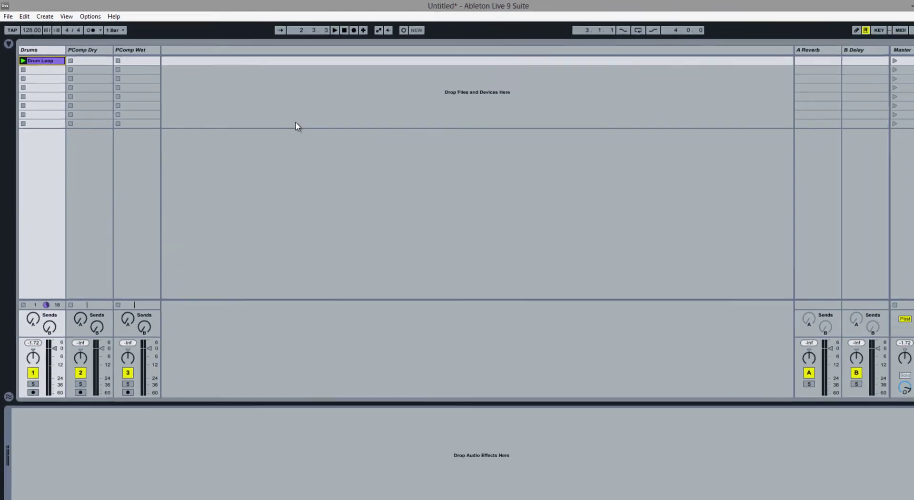
click(79, 48)
click(144, 50)
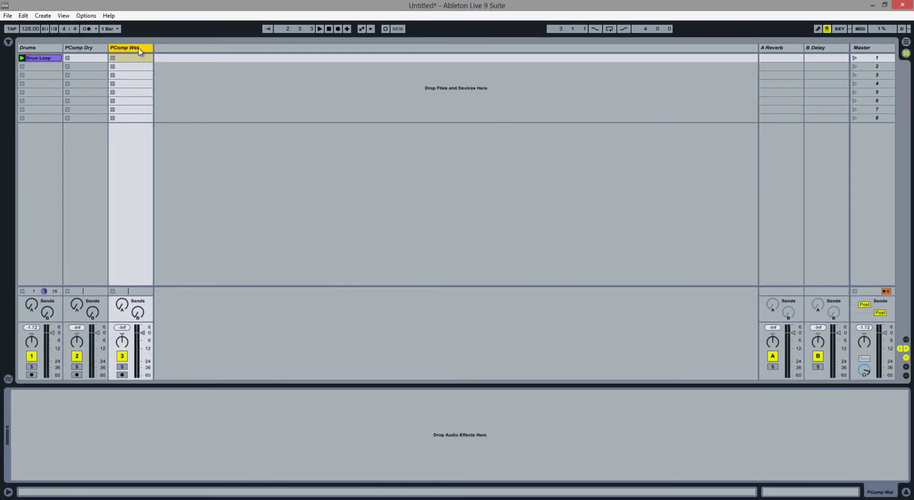
click(874, 57)
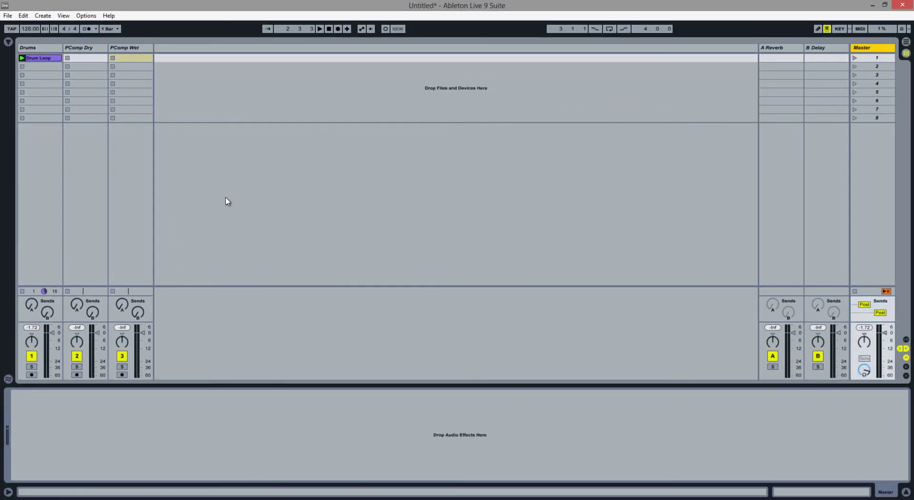
- Show the In/Out routing section of the mixer and view the output destinations offered for the Drums track
click(42, 48)
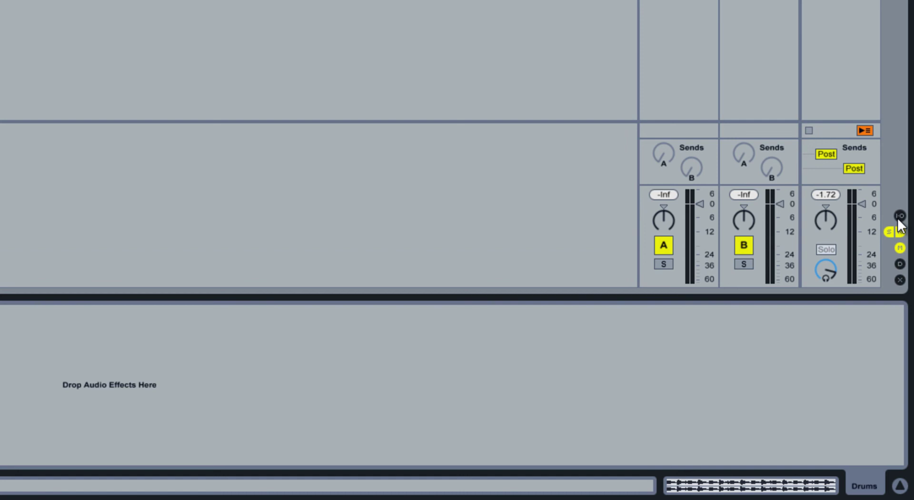
click(899, 216)
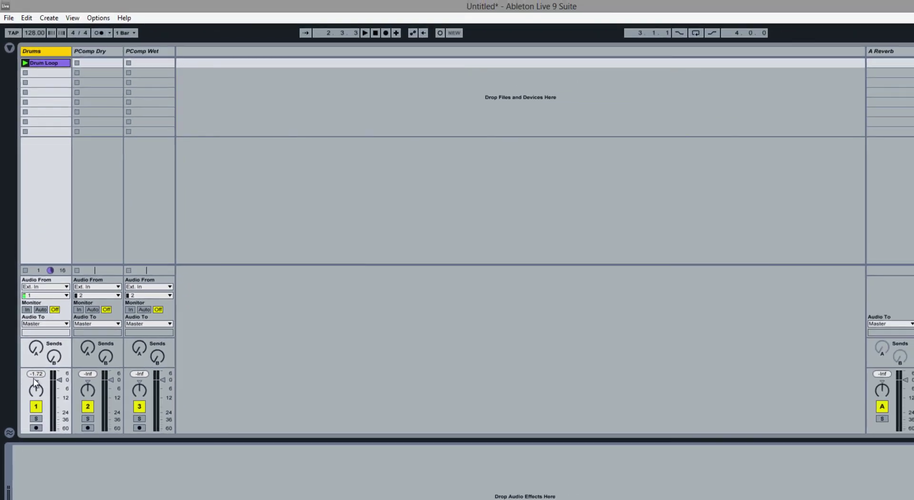
click(58, 324)
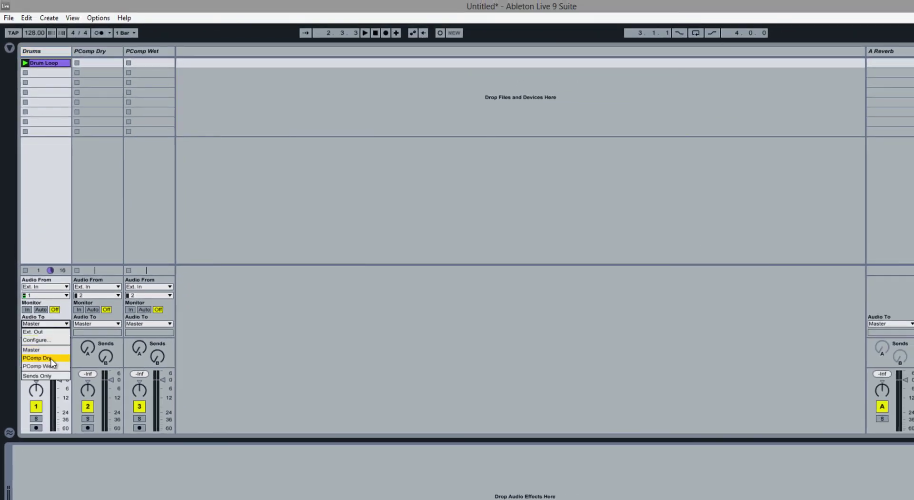
click(54, 324)
- Set the audio input of both the PComp Dry and PComp Wet tracks to Drums
click(100, 287)
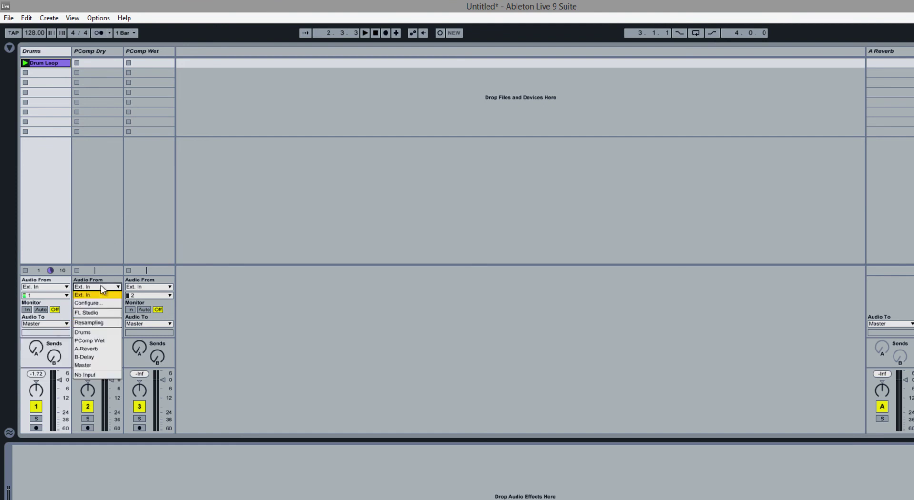
click(95, 333)
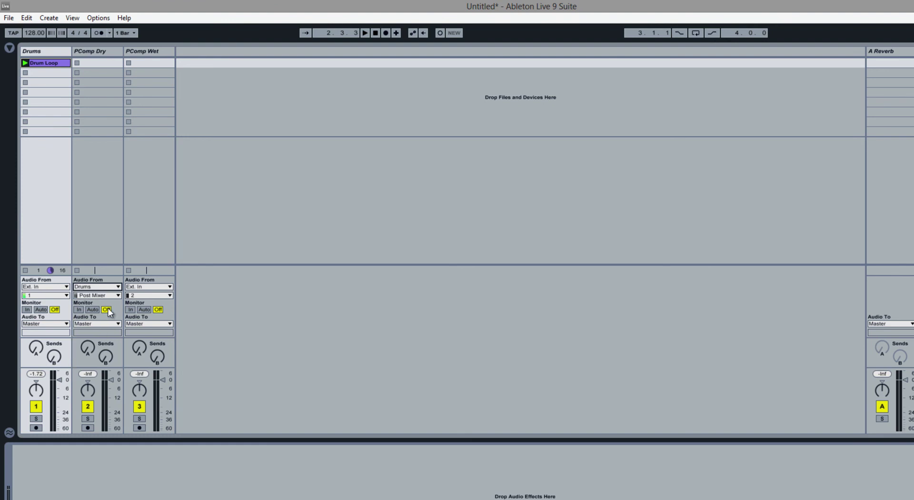
click(99, 51)
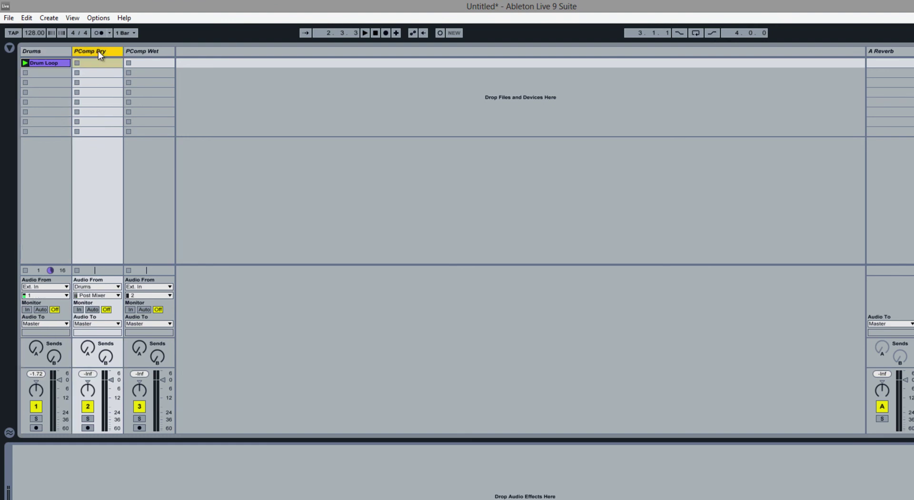
click(152, 288)
click(144, 333)
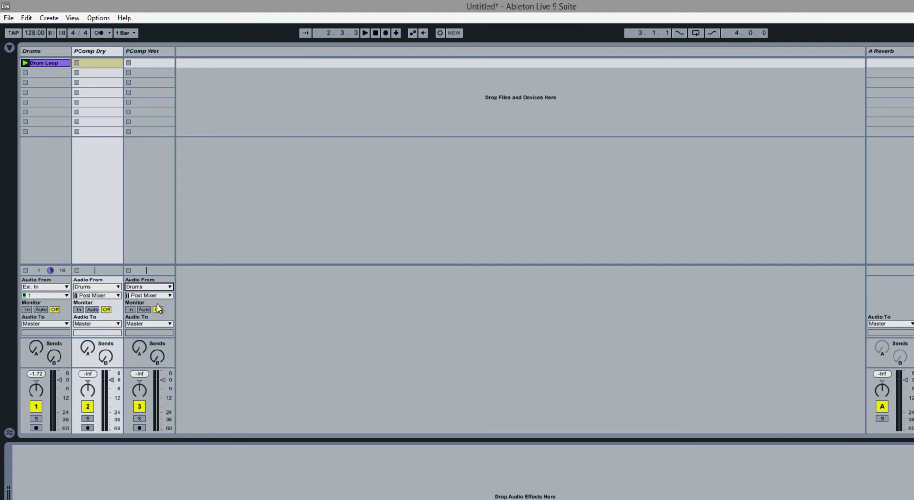
- Play the loop to check the Drums signal at the PComp inputs, and view PComp Dry's input tap options
click(365, 32)
click(375, 33)
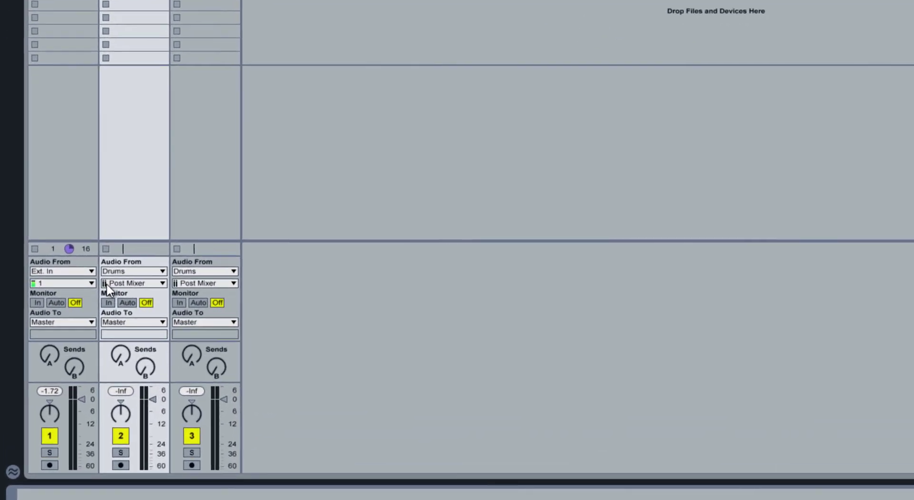
click(105, 283)
click(119, 316)
key(space)
- Set monitoring to In on the PComp Dry and PComp Wet tracks
click(107, 302)
click(180, 303)
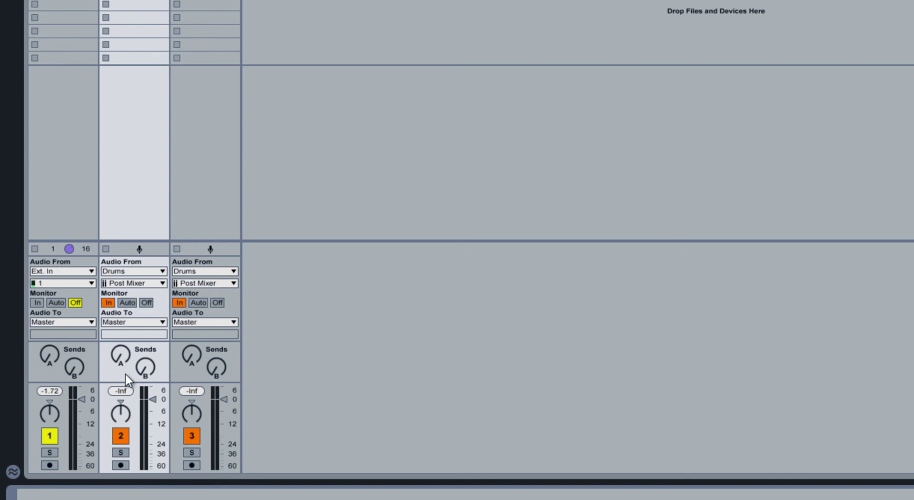
- Play the drum loop to compare the levels of the Drums, PComp Dry and PComp Wet tracks, and stop playback
key(Left)
key(Right)
key(Right)
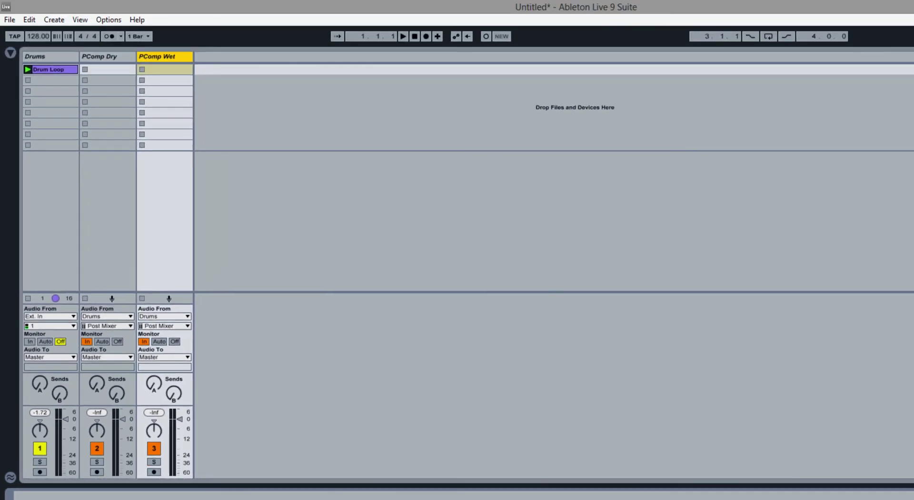
key(Right)
click(53, 56)
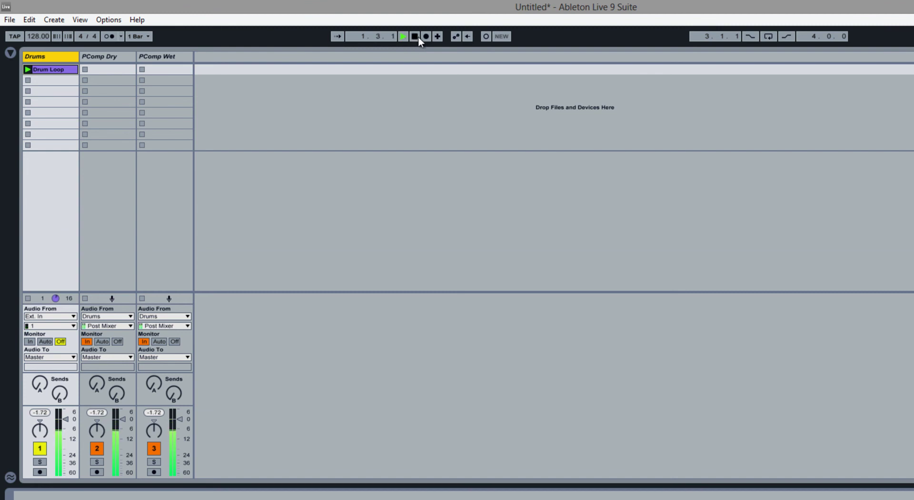
click(416, 36)
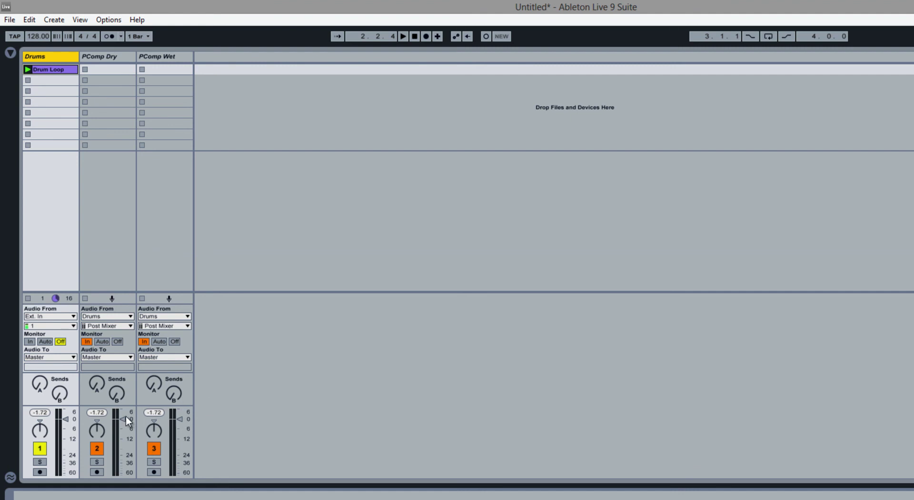
- Lower the PComp Dry volume to about -8 dB and the PComp Wet volume to about -12 dB
drag(126, 415, 119, 416)
drag(177, 419, 178, 422)
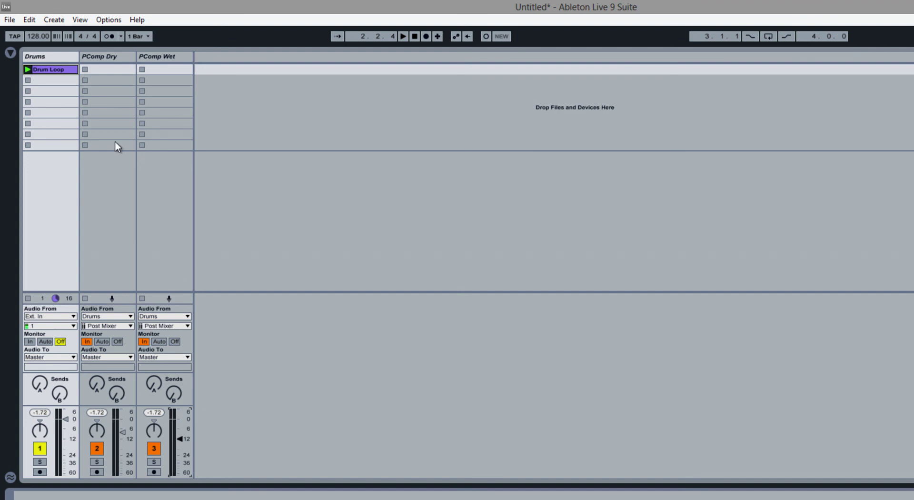
- Set the Drums track's audio output to Sends Only
click(53, 57)
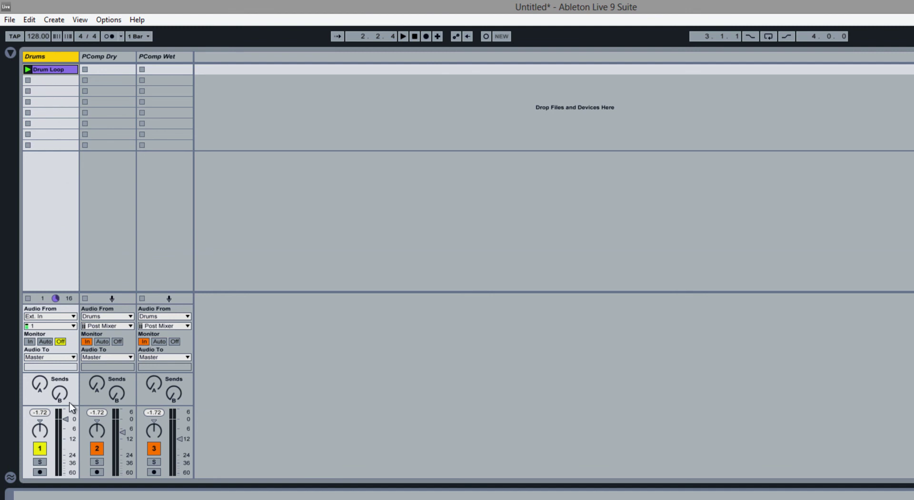
click(58, 358)
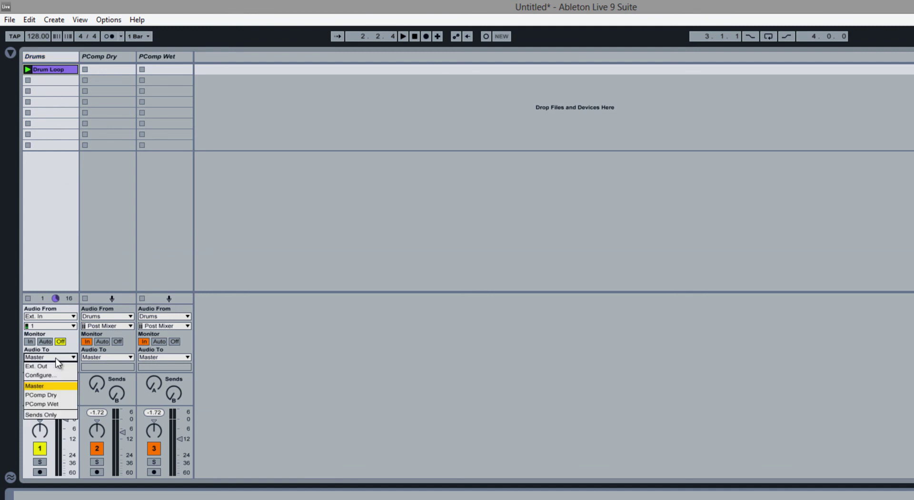
click(41, 415)
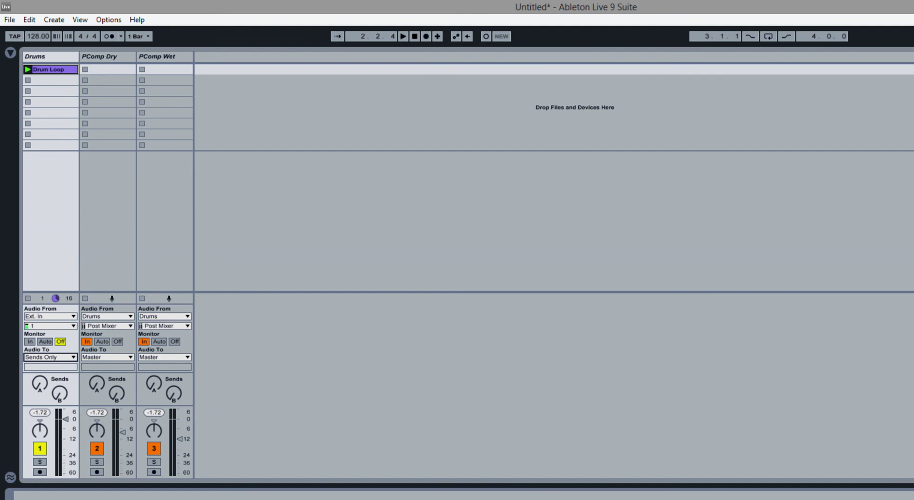
click(59, 57)
click(109, 58)
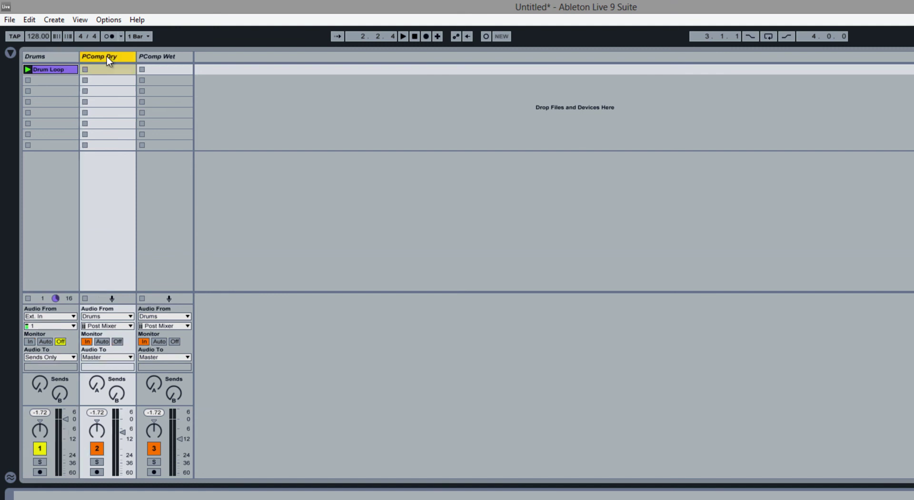
click(155, 58)
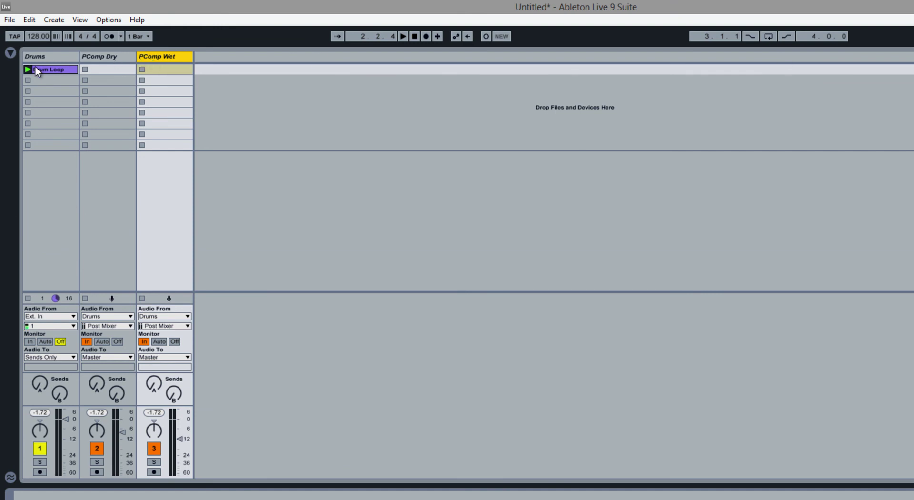
click(52, 56)
click(115, 55)
click(181, 56)
click(42, 56)
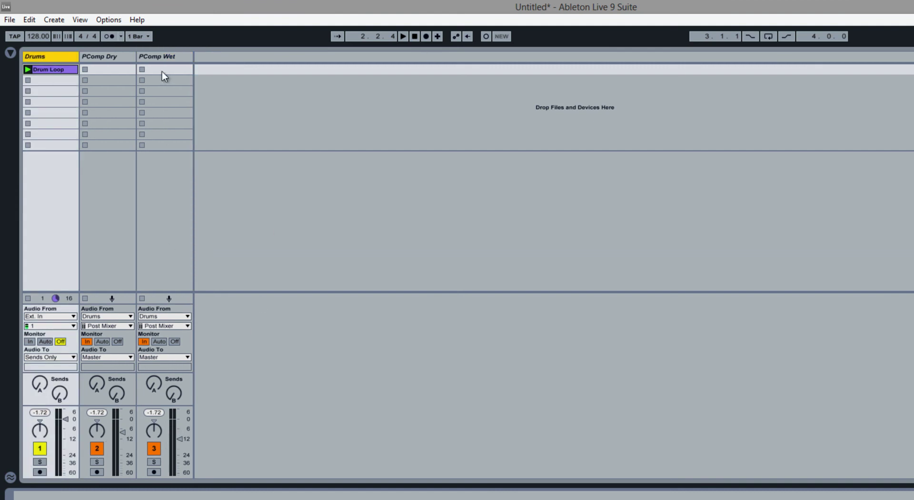
click(122, 56)
click(158, 58)
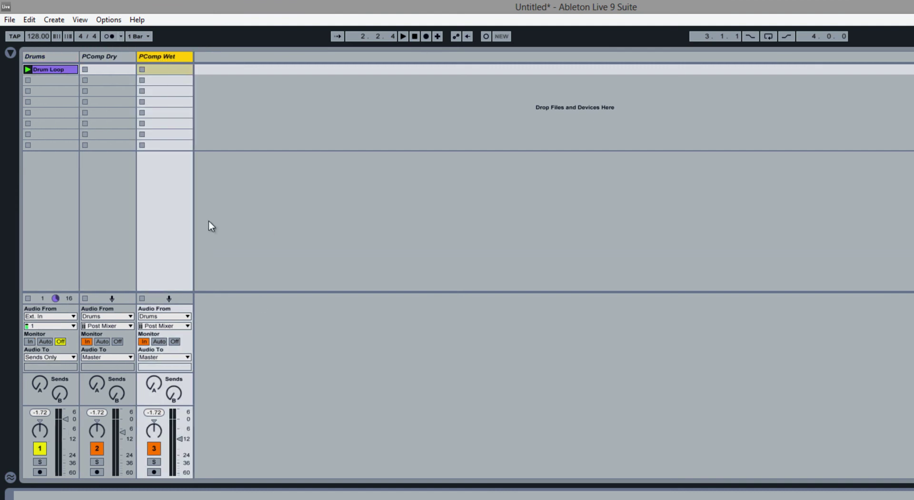
- Switch off the PComp Dry and PComp Wet tracks during playback of the loop to test the routing, and stop playback
click(404, 36)
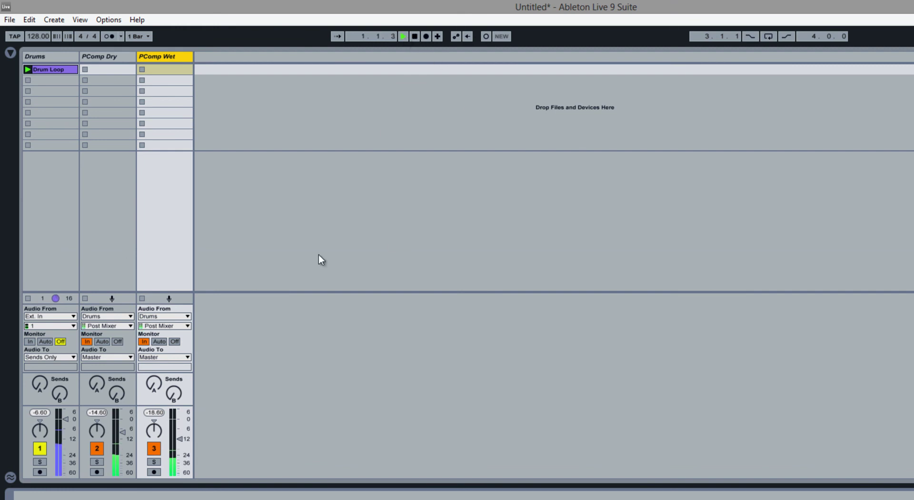
click(96, 448)
click(154, 448)
click(414, 38)
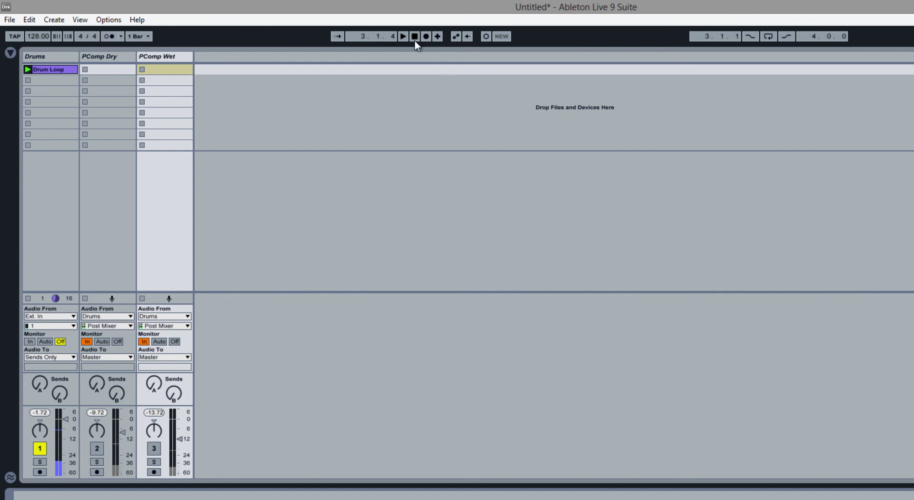
- Switch the PComp Dry and PComp Wet tracks back on
click(96, 448)
click(153, 448)
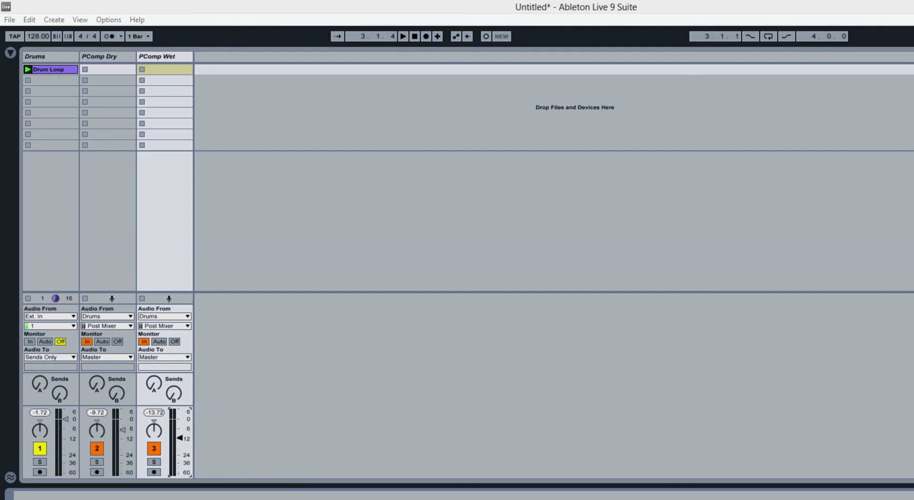
click(277, 76)
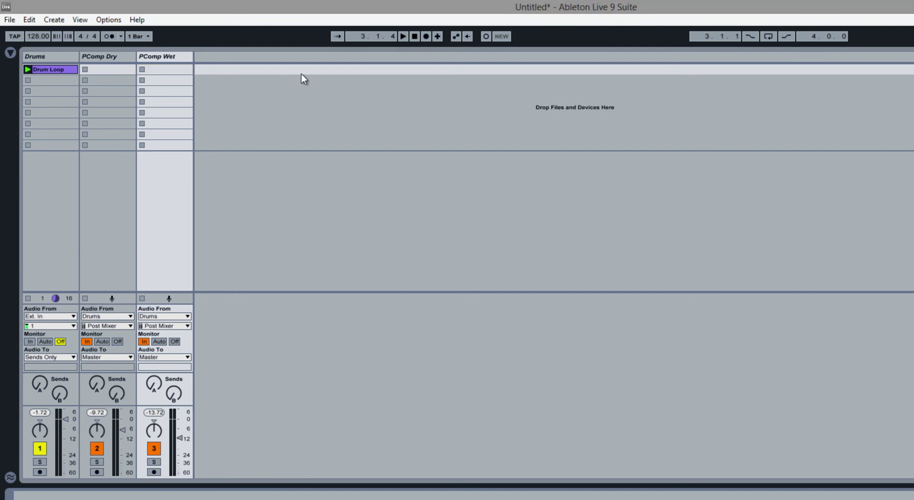
click(60, 58)
click(100, 60)
click(177, 55)
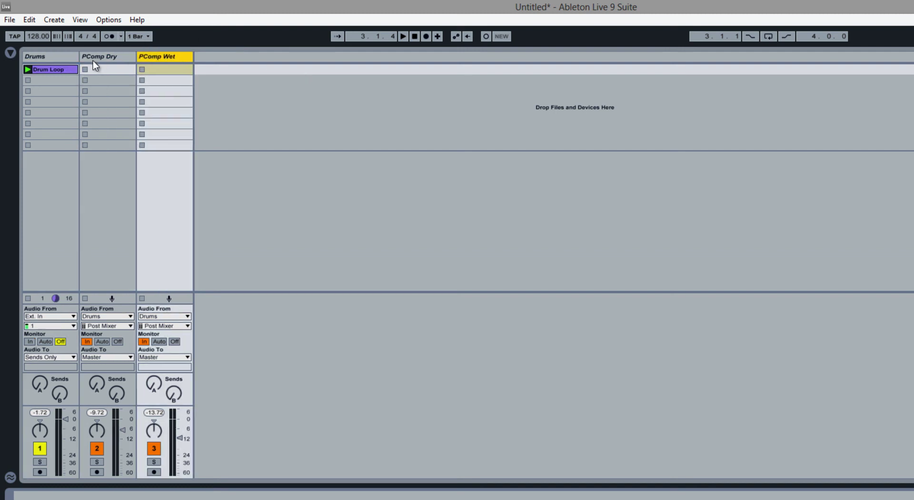
click(56, 59)
click(122, 60)
click(181, 60)
click(115, 57)
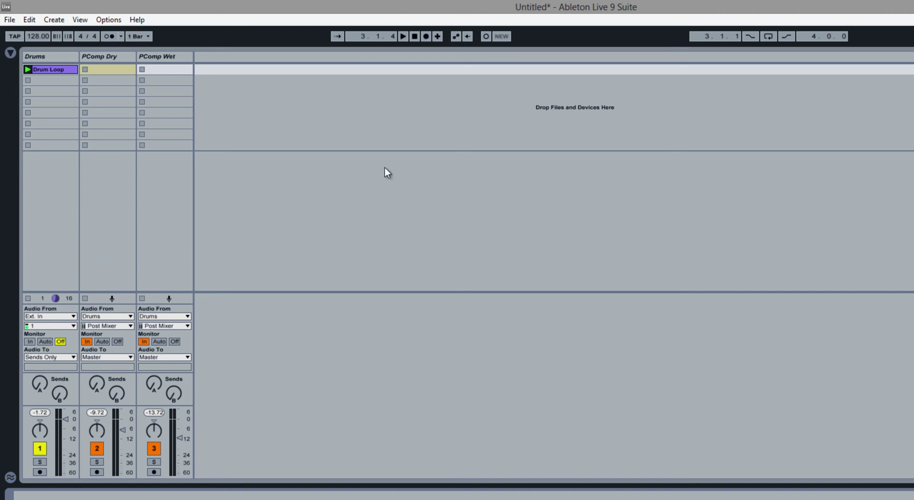
- Insert a new audio track after PComp Wet and rename it PComp Bus
right_click(219, 78)
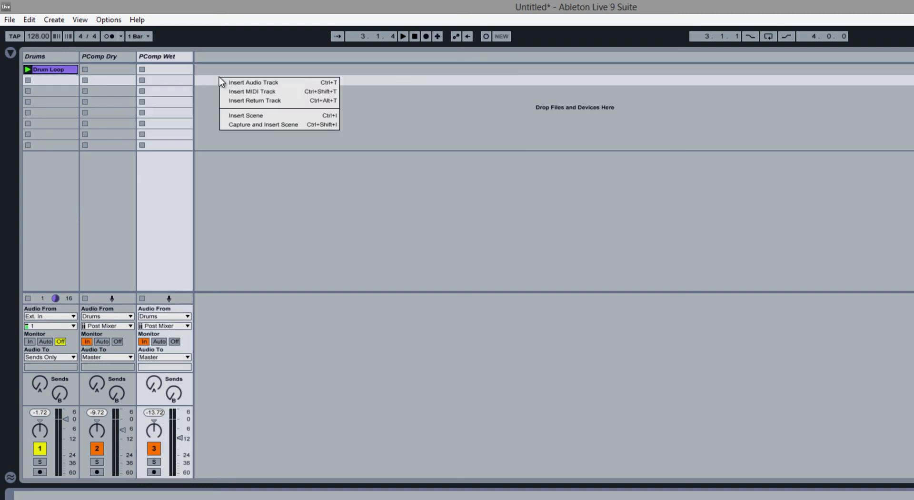
click(220, 66)
right_click(220, 66)
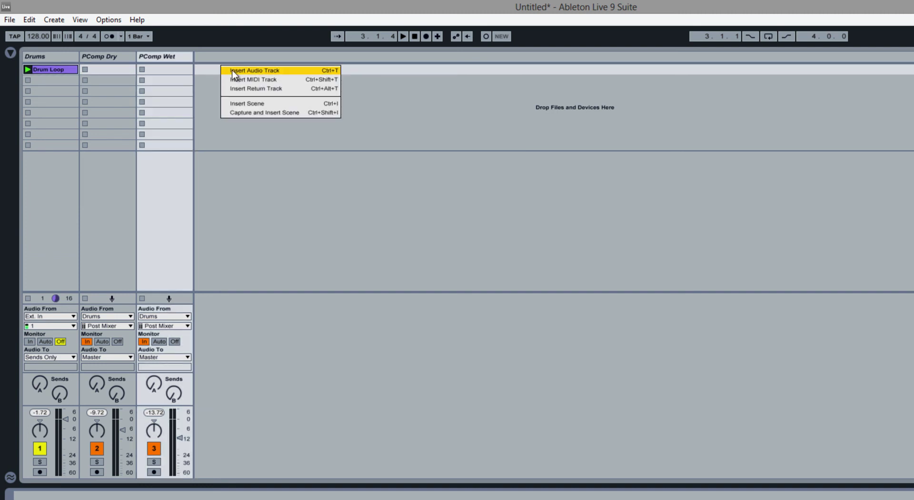
click(233, 71)
right_click(231, 58)
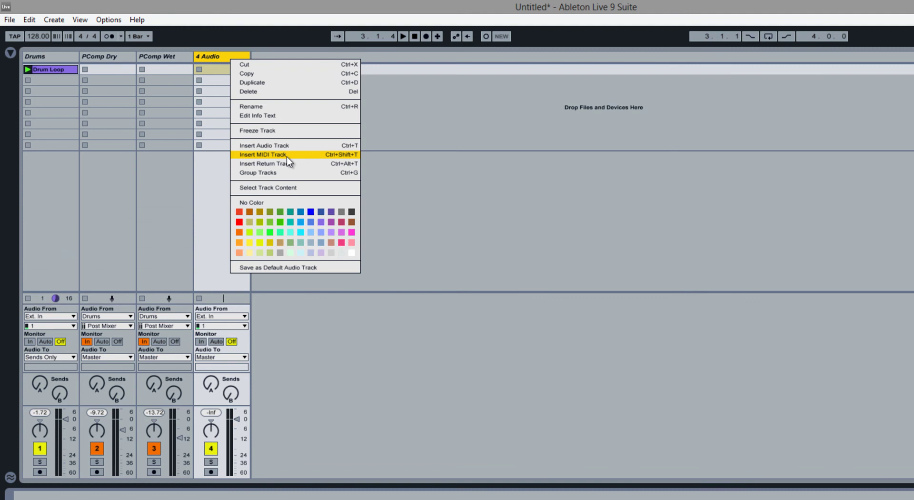
click(272, 108)
text(PComp Bus)
click(114, 58)
click(235, 60)
click(103, 58)
click(160, 58)
click(215, 58)
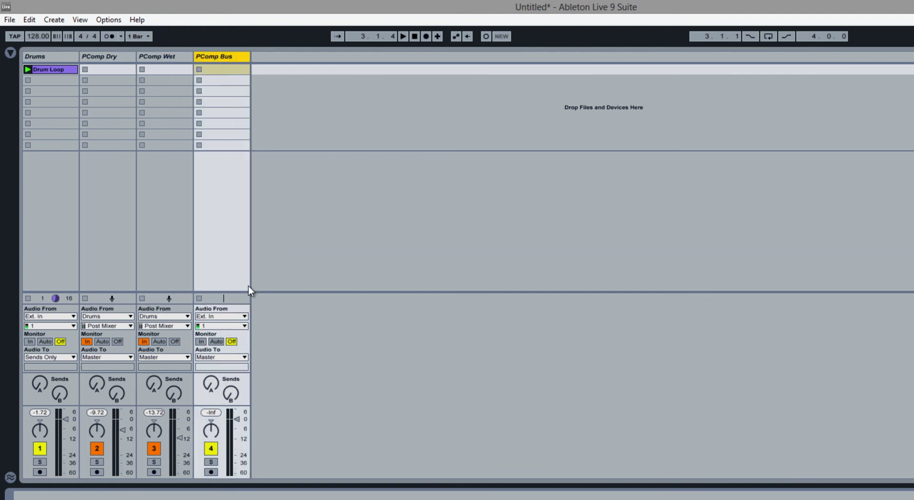
- Route the audio outputs of the PComp Dry and PComp Wet tracks to PComp Bus
click(113, 62)
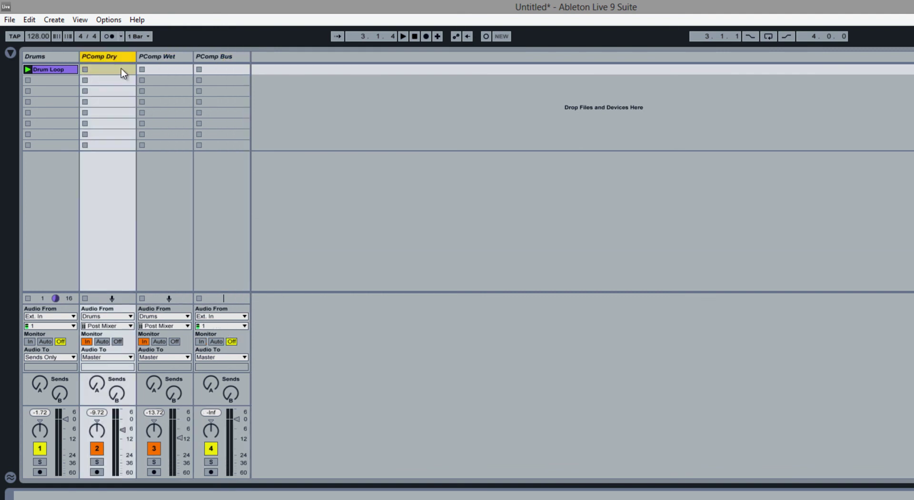
click(118, 358)
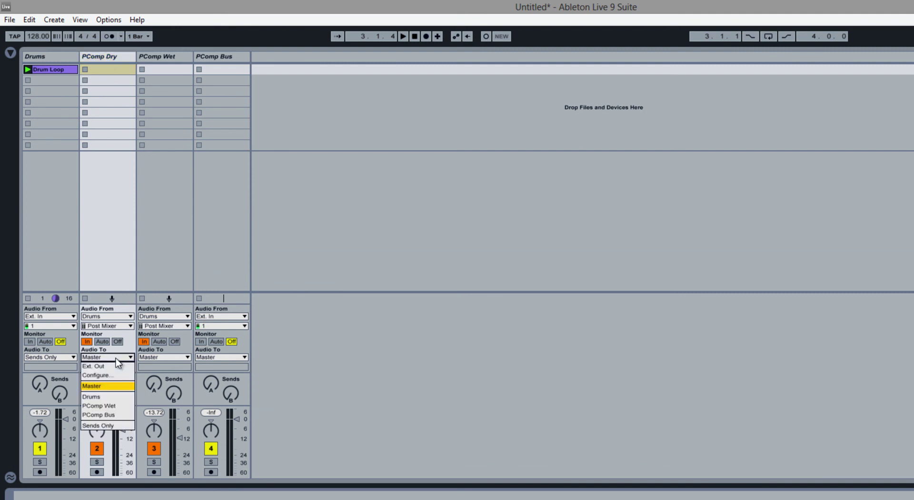
click(110, 419)
click(172, 61)
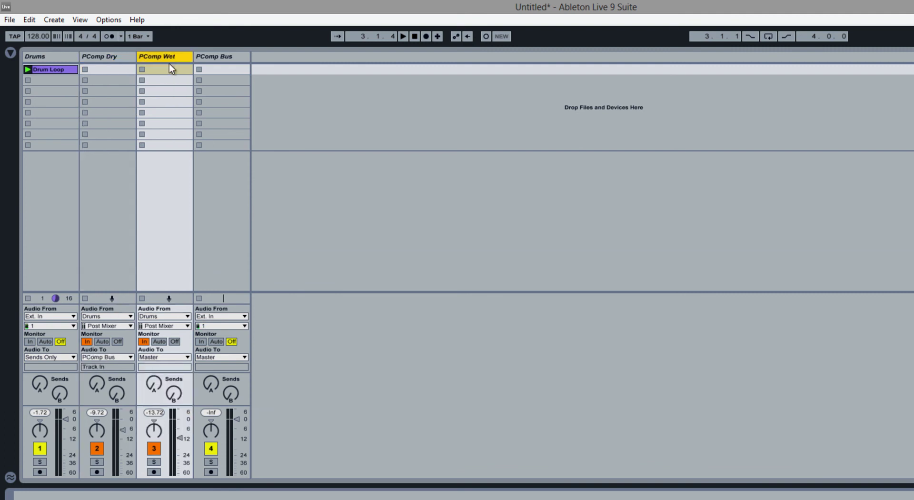
click(162, 359)
click(167, 418)
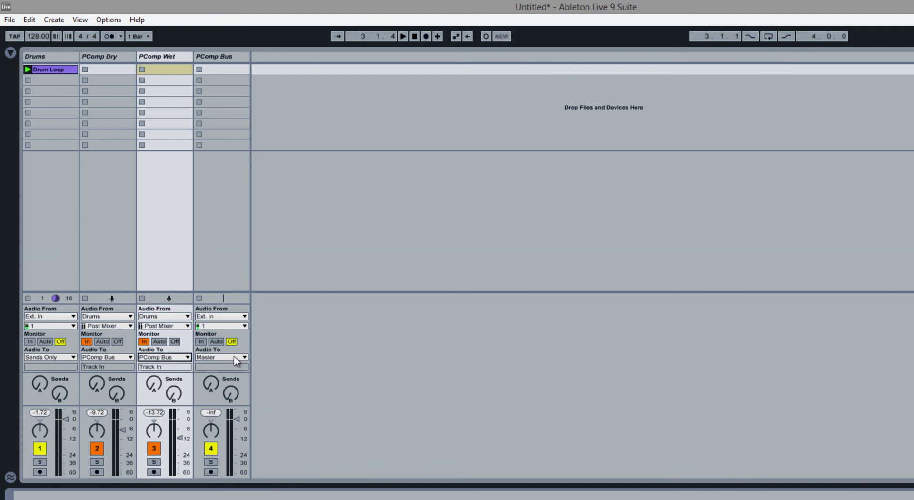
- Set the PComp Bus track's monitoring to In and its audio input to PComp Dry, checking the signal with a brief playback
click(402, 36)
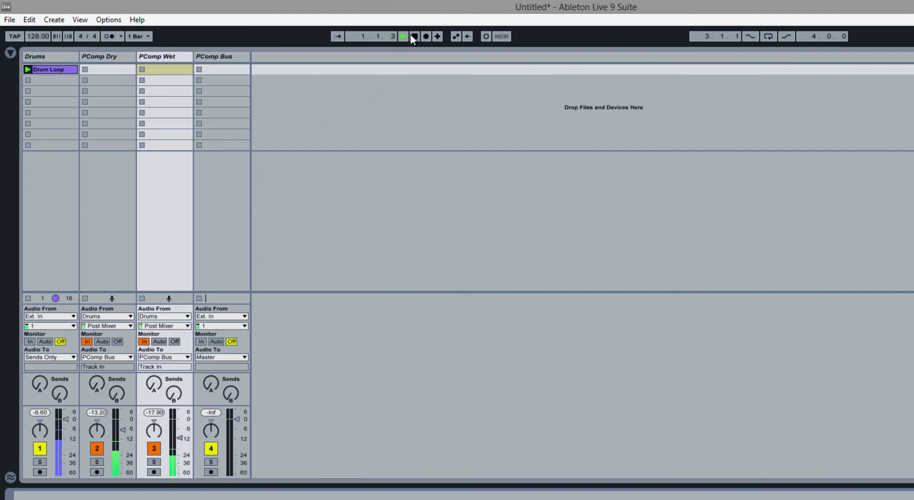
click(202, 342)
key(space)
click(221, 316)
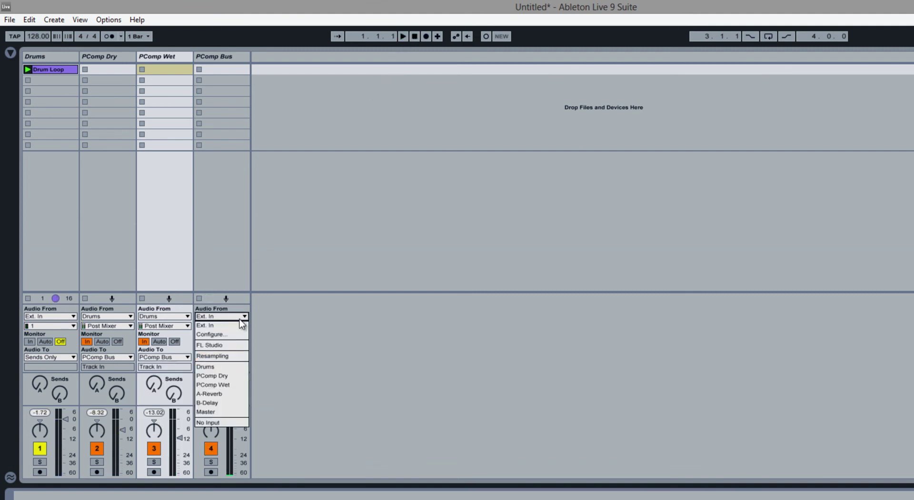
click(228, 376)
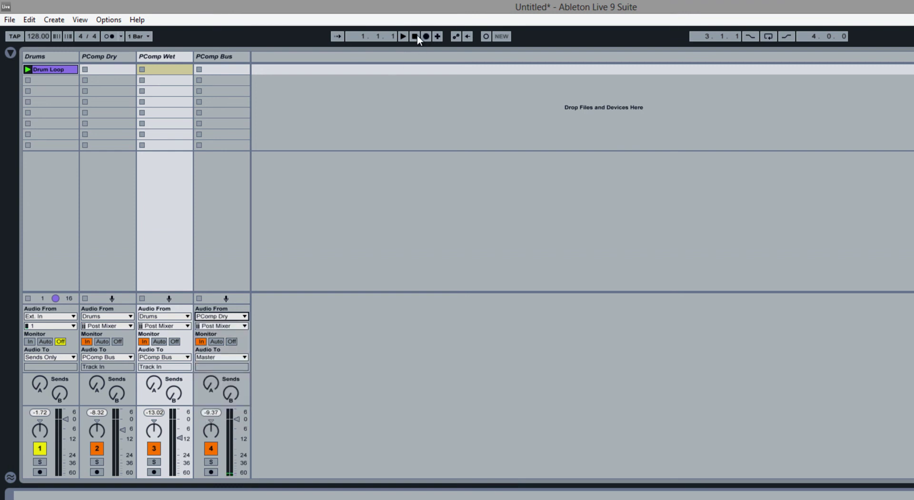
- Play the loop, switch PComp Dry off and on again to test the bus routing, and stop playback
click(402, 36)
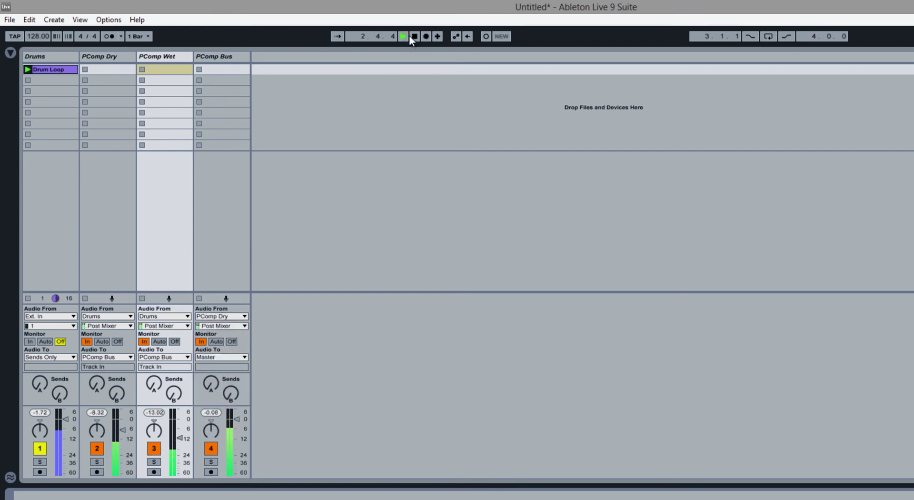
click(97, 449)
click(96, 448)
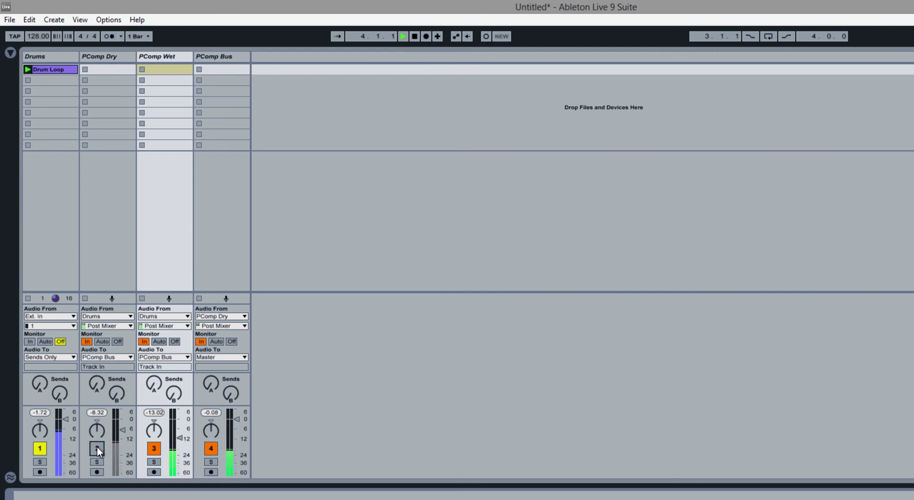
click(415, 36)
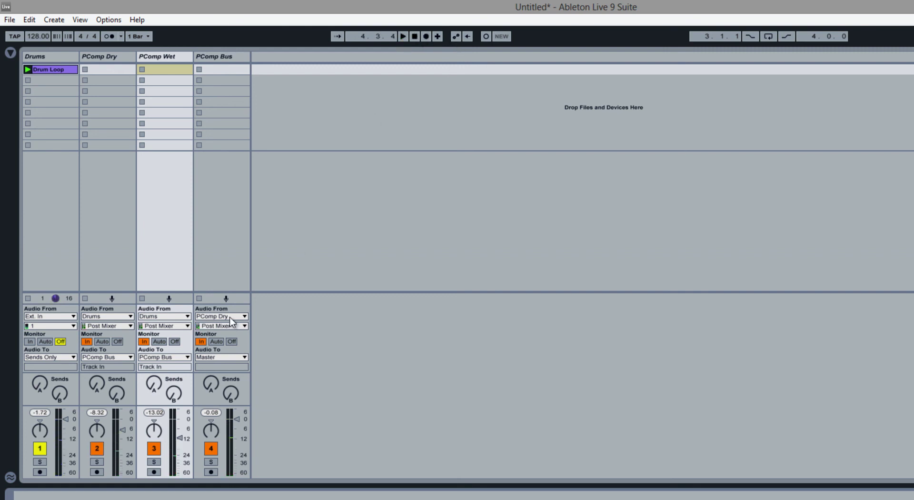
- Review the input sources available for PComp Bus, keeping PComp Dry chosen, and select the PComp Wet track
click(230, 316)
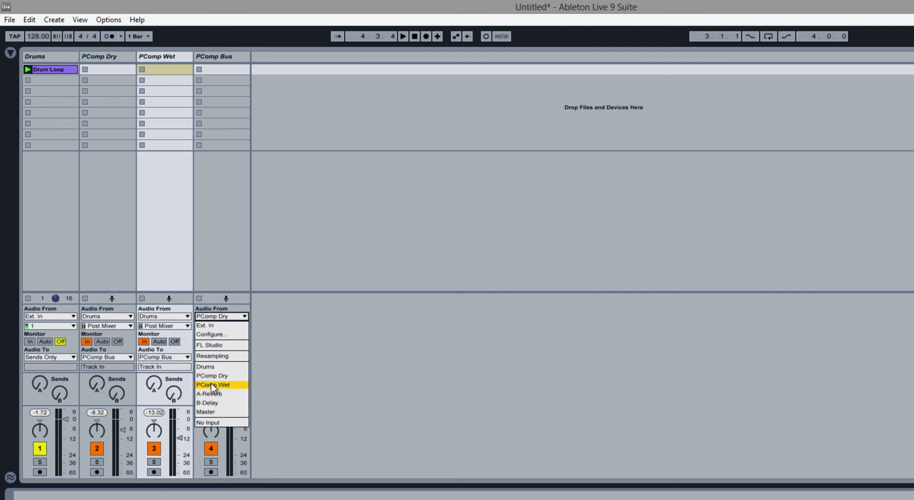
click(226, 376)
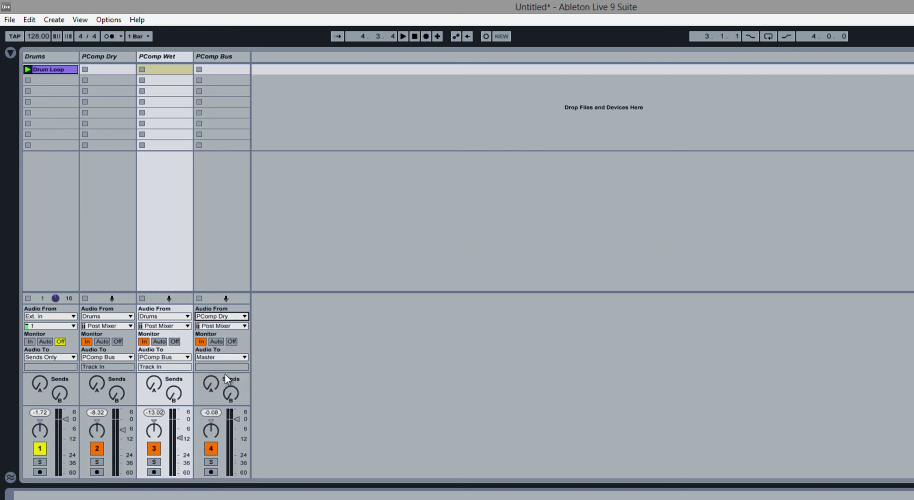
click(155, 59)
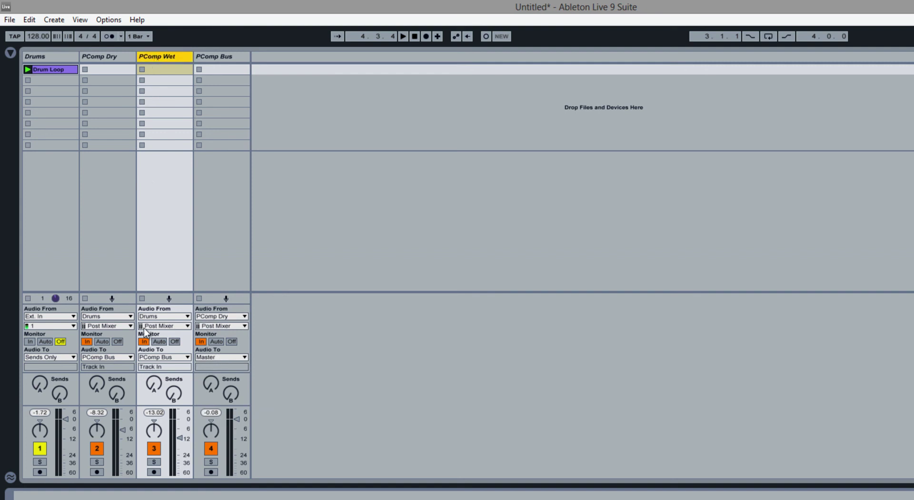
- Switch off PComp Dry and play the loop briefly to test whether PComp Wet reaches the bus
click(96, 448)
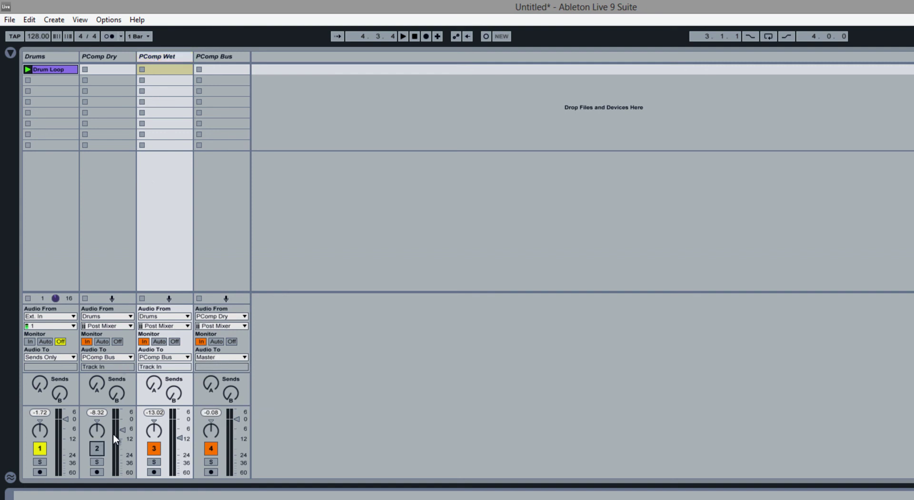
click(402, 36)
click(414, 36)
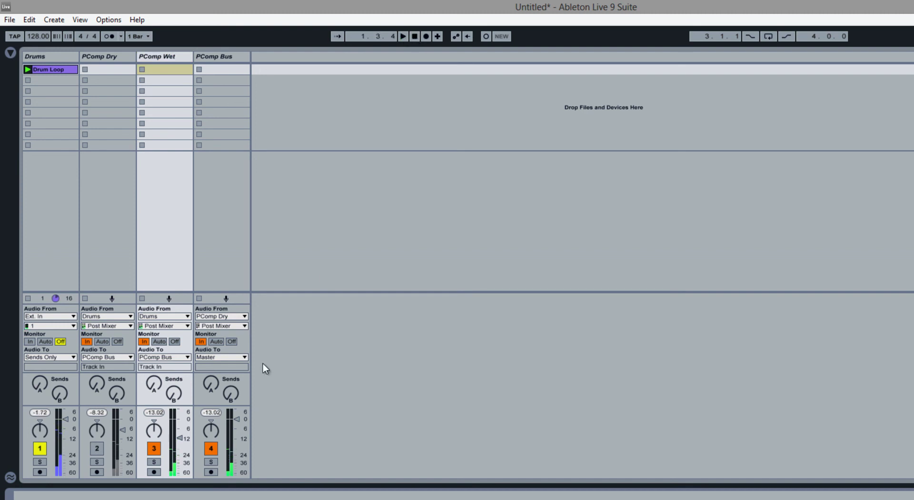
- Check the audio output choices of PComp Wet and the input choices of PComp Bus without changing them
click(178, 358)
click(176, 360)
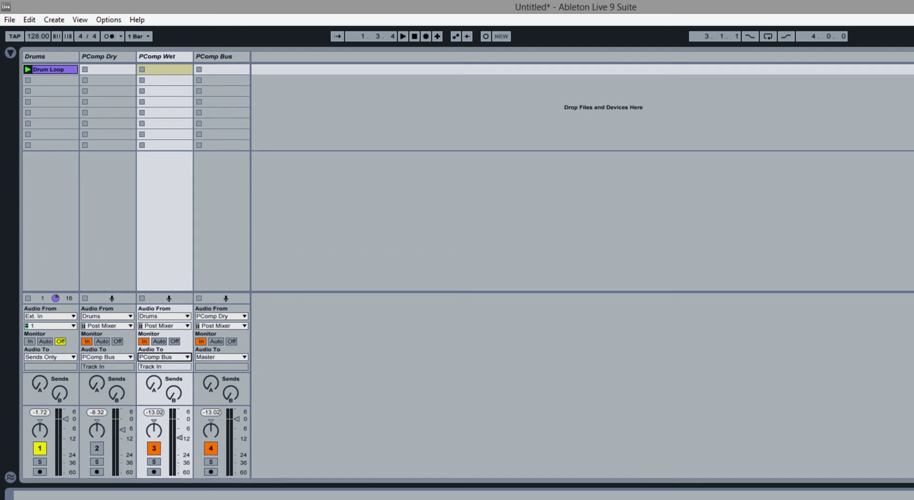
click(222, 316)
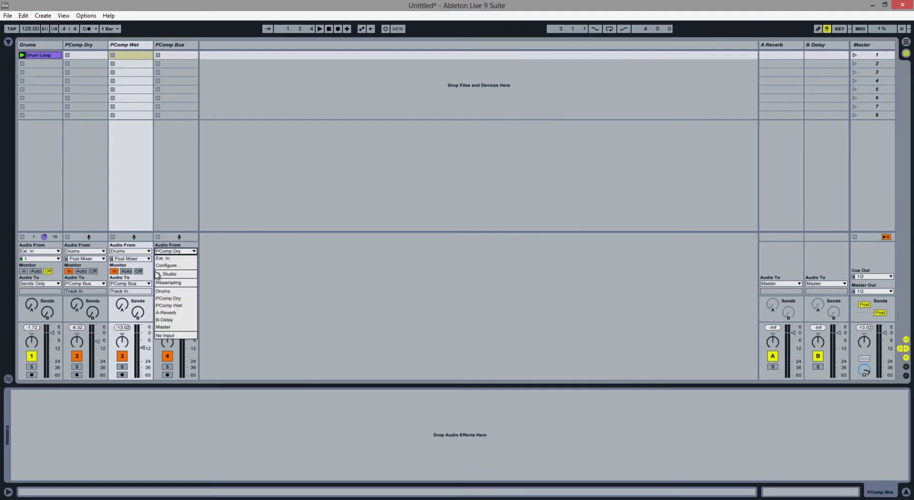
click(239, 253)
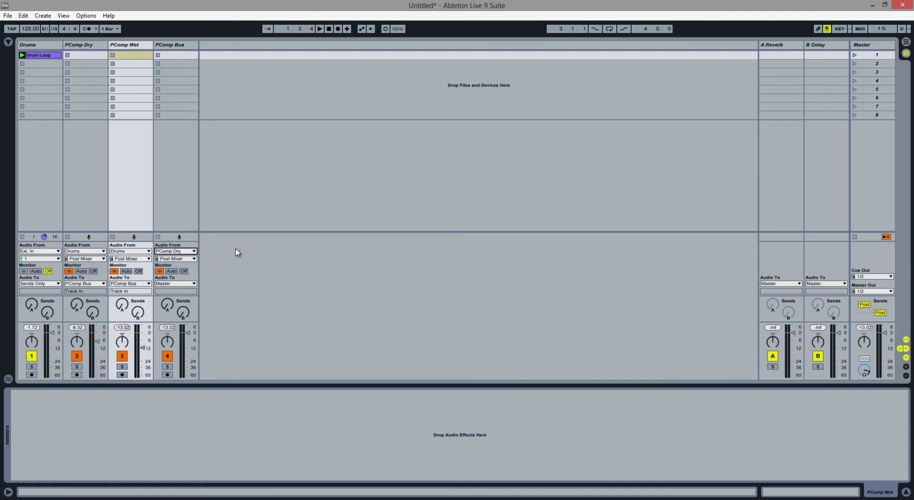
click(137, 44)
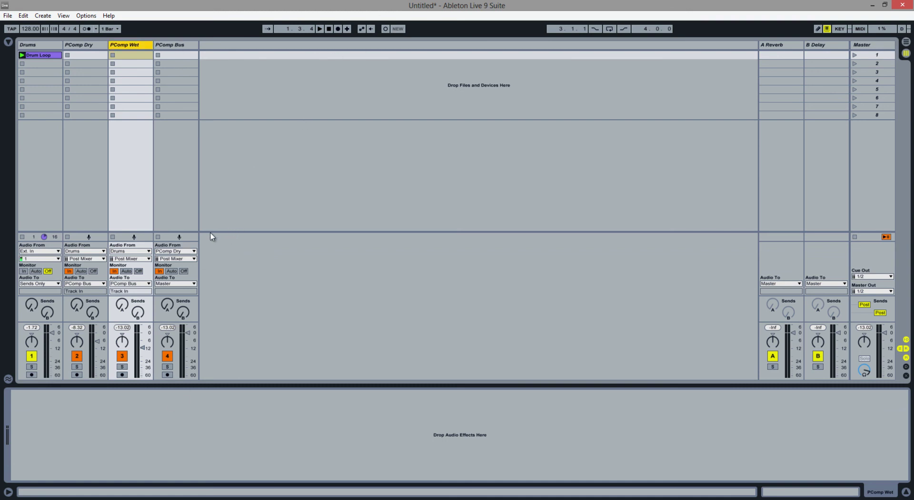
click(322, 76)
click(595, 55)
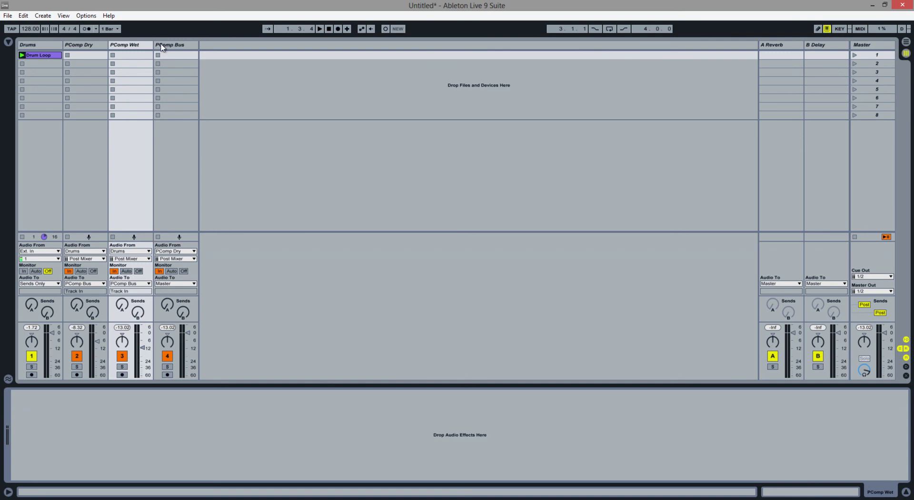
- Add a Compressor audio effect from the browser to the PComp Wet track, and hide the browser
click(8, 42)
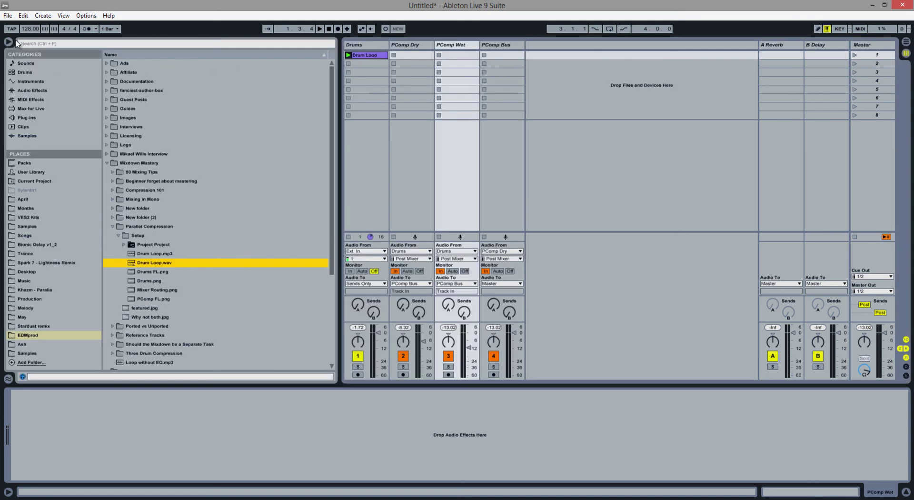
click(47, 90)
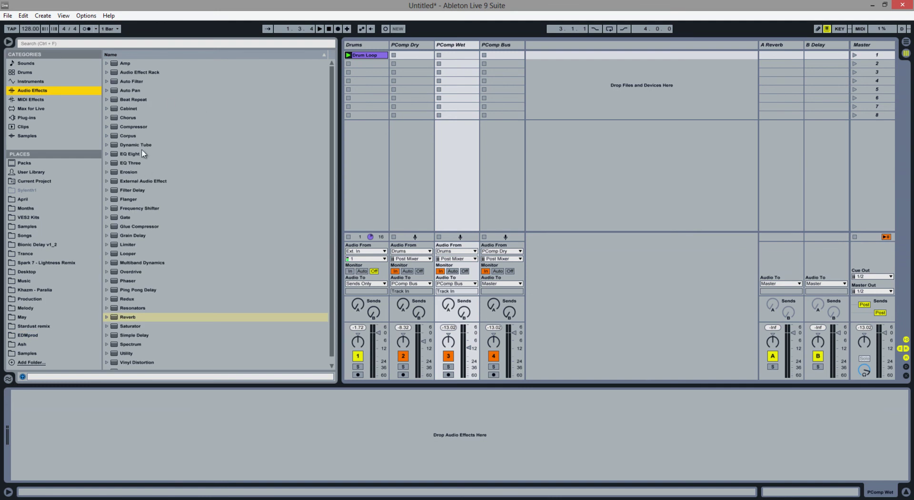
drag(130, 128, 70, 424)
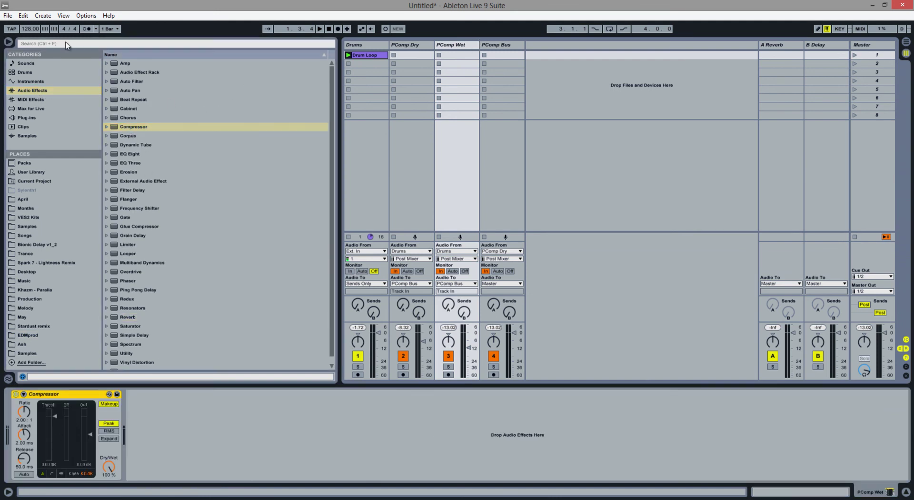
click(8, 42)
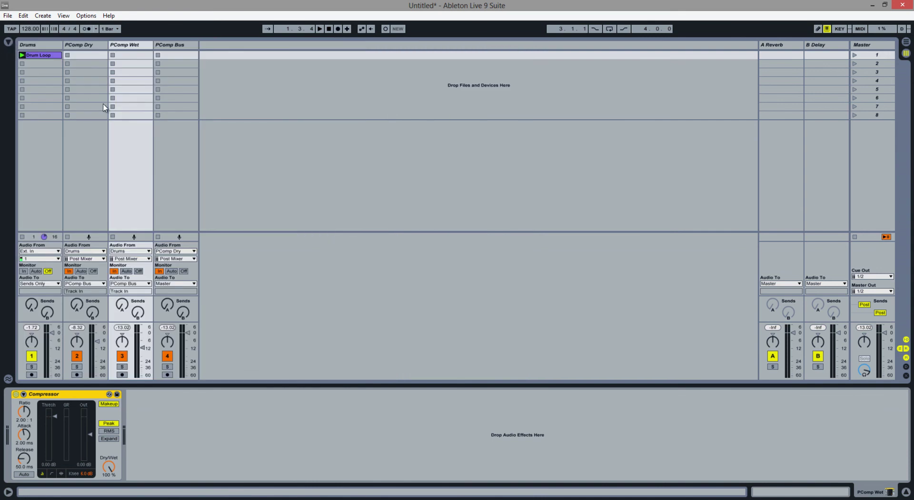